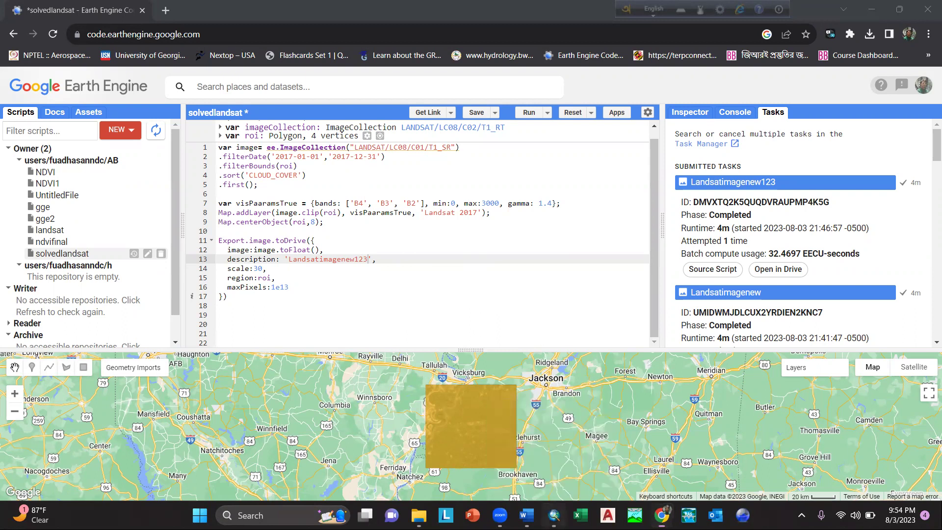
# Step: Open Landsatimagenew123.tif properties to show 12 bands, 30 m cells, and no statistics
pyautogui.click(554, 515)
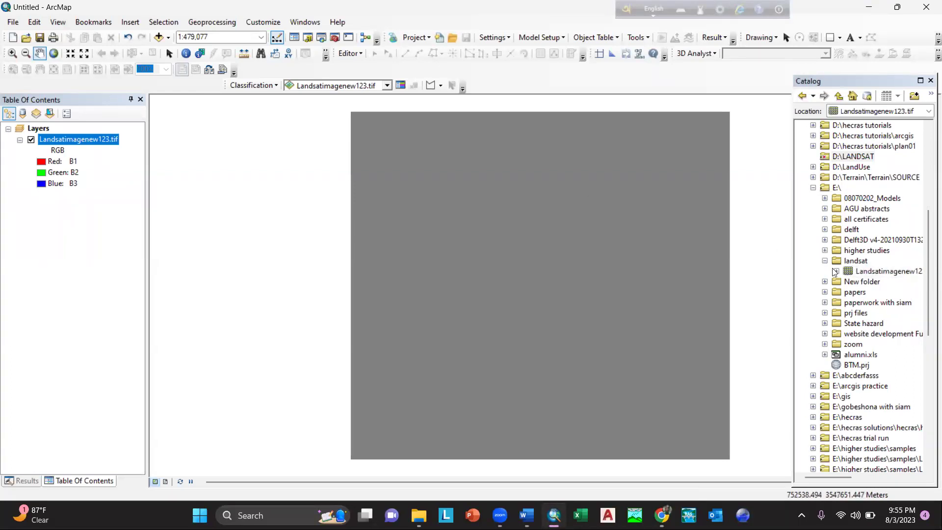
pyautogui.rightClick(888, 272)
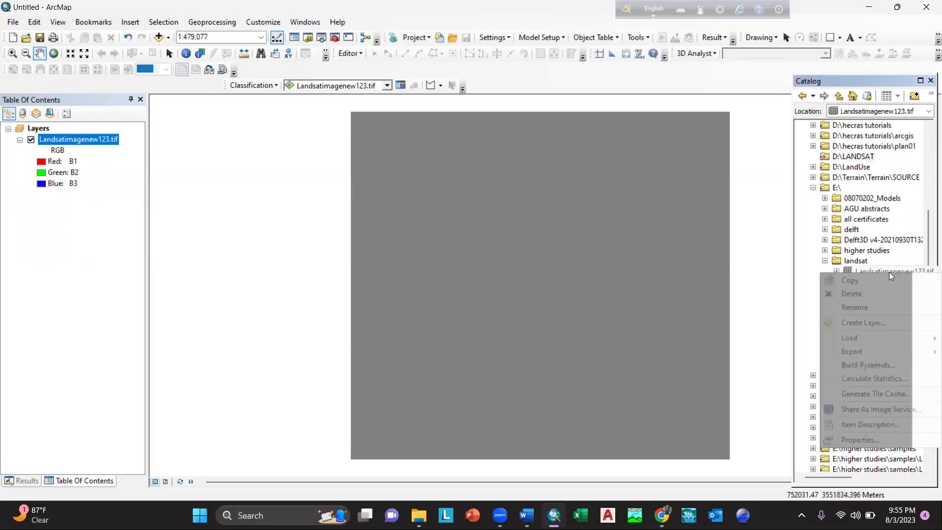
pyautogui.click(879, 440)
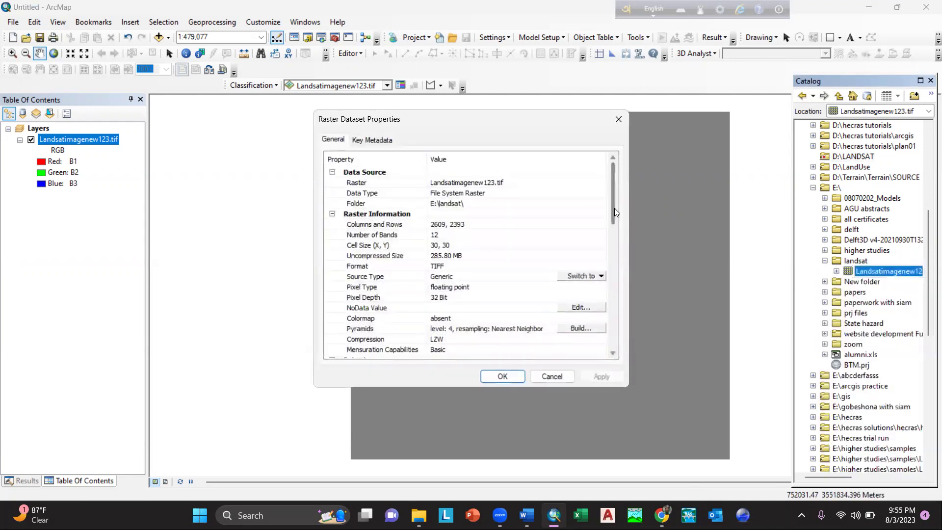
pyautogui.moveTo(611, 207); pyautogui.dragTo(619, 298)
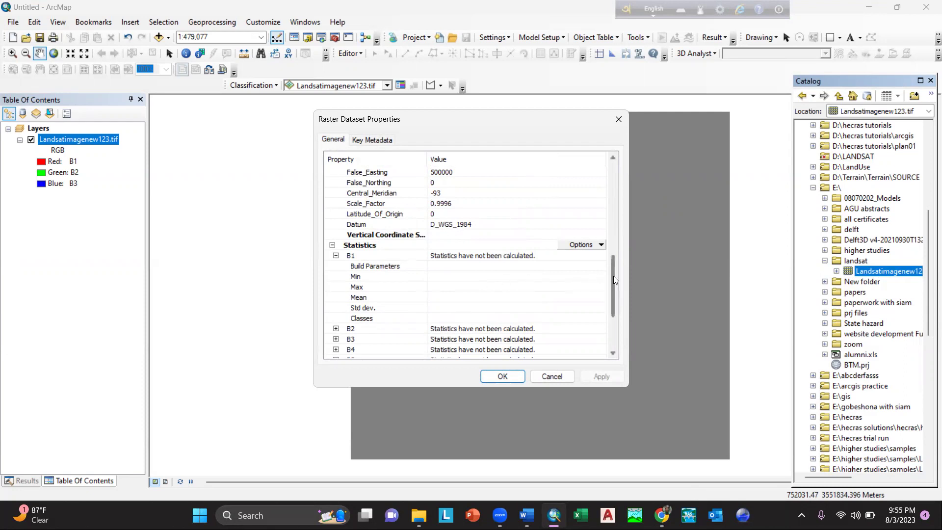
pyautogui.moveTo(615, 279); pyautogui.dragTo(617, 302)
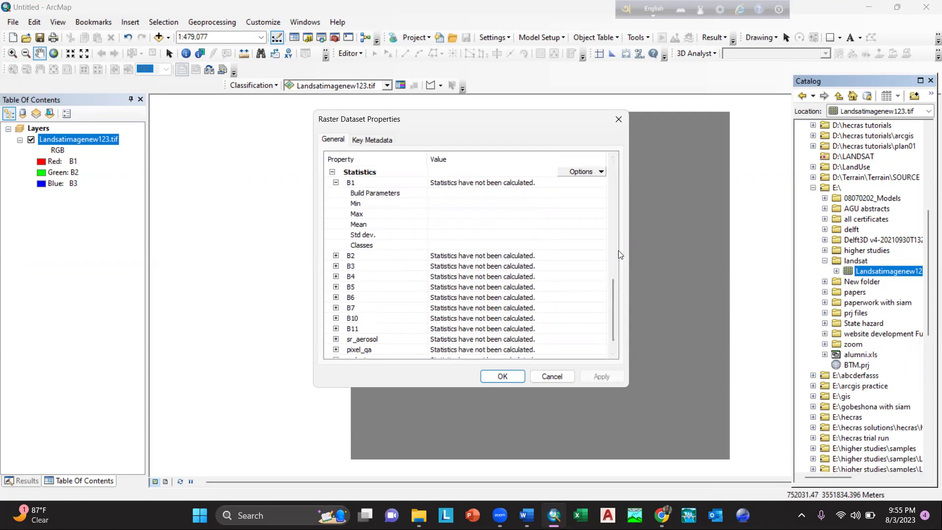
# Step: Run Calculate Statistics on Landsatimagenew123.tif from the Statistics options
pyautogui.click(601, 172)
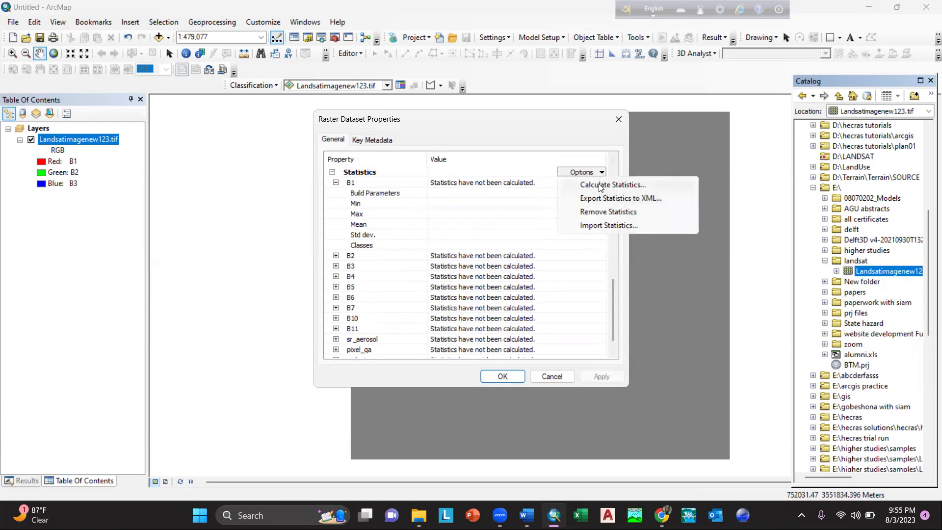
pyautogui.click(598, 183)
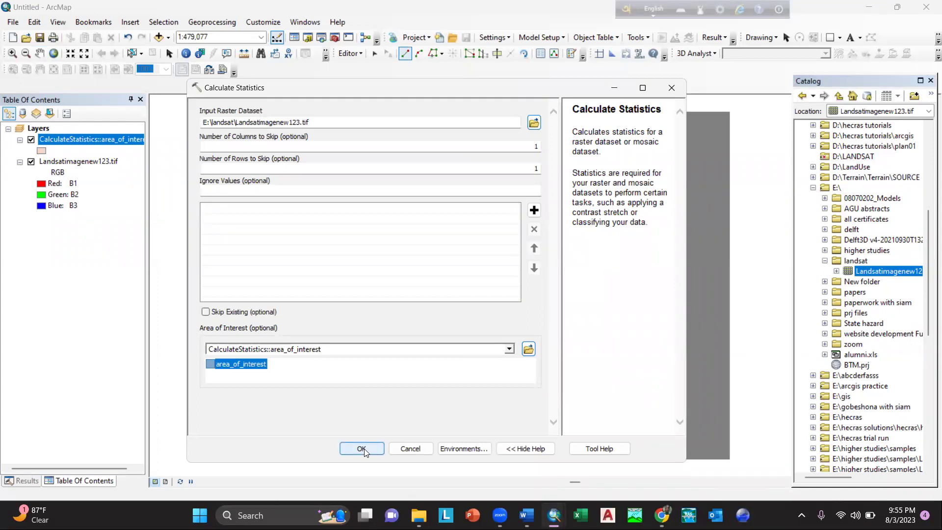
pyautogui.click(361, 449)
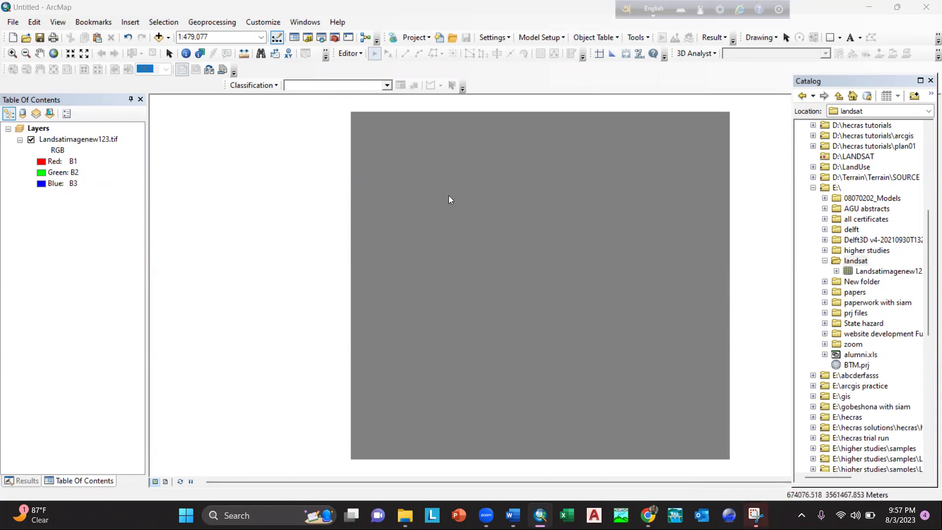
# Step: Remove the grey Landsat layer and re-add Landsatimagenew123.tif, now showing true-colour river meanders
pyautogui.rightClick(91, 139)
pyautogui.click(115, 157)
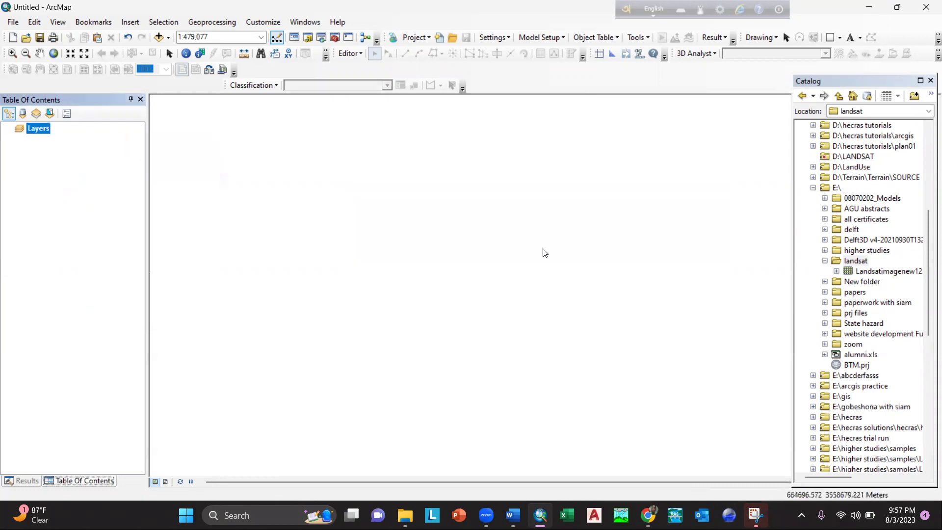
pyautogui.moveTo(888, 271); pyautogui.dragTo(420, 233)
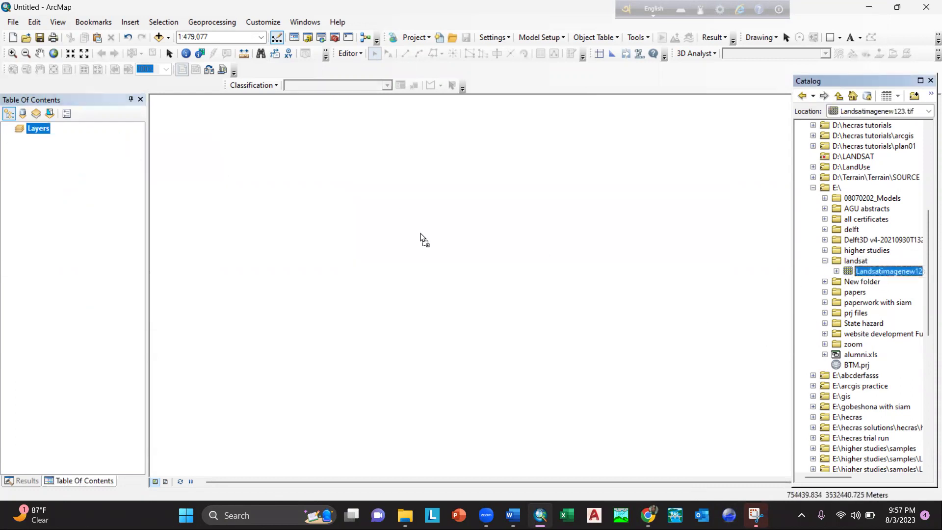
pyautogui.moveTo(64, 157); pyautogui.dragTo(54, 152)
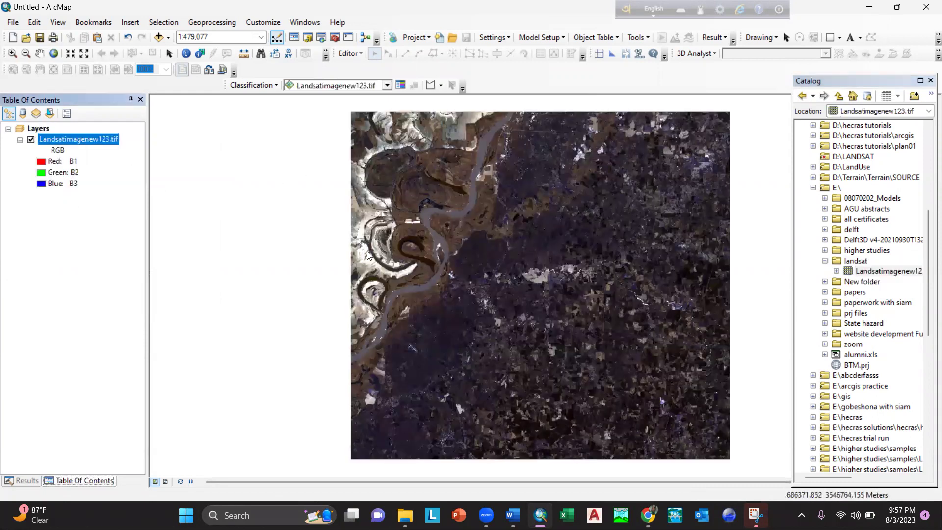
pyautogui.rightClick(70, 139)
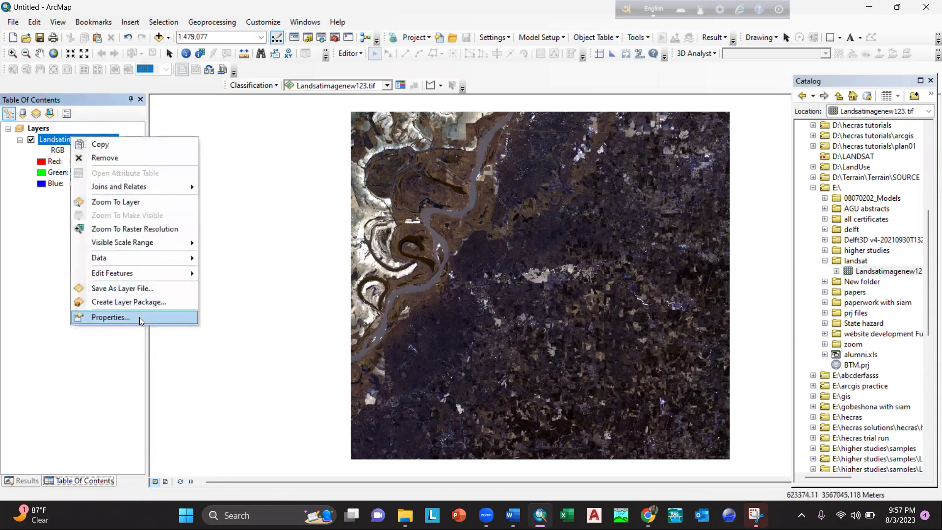
pyautogui.click(881, 275)
pyautogui.rightClick(881, 275)
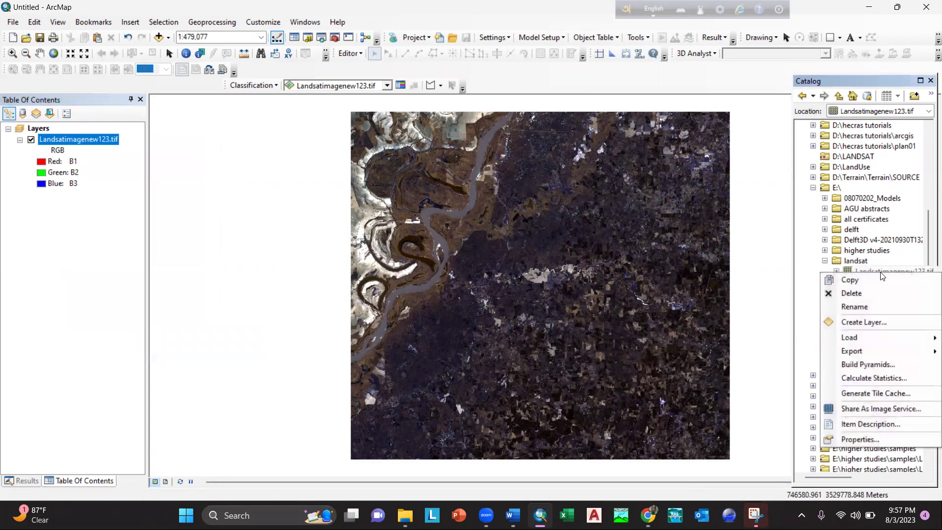
pyautogui.click(868, 438)
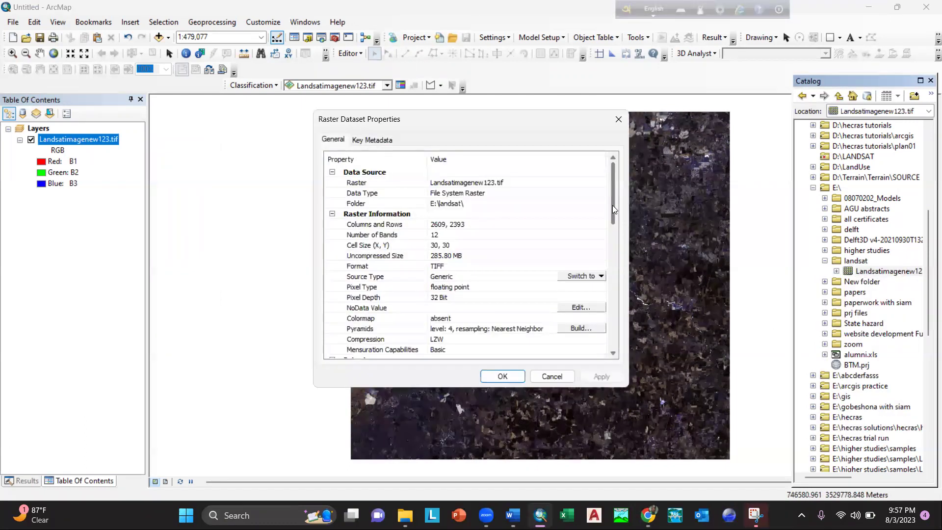
pyautogui.moveTo(617, 199); pyautogui.dragTo(616, 289)
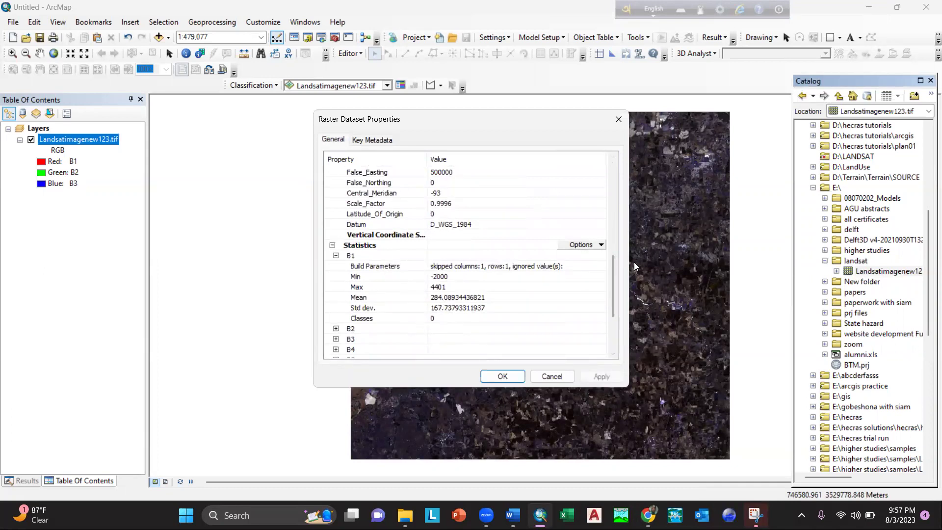
pyautogui.moveTo(613, 277); pyautogui.dragTo(613, 304)
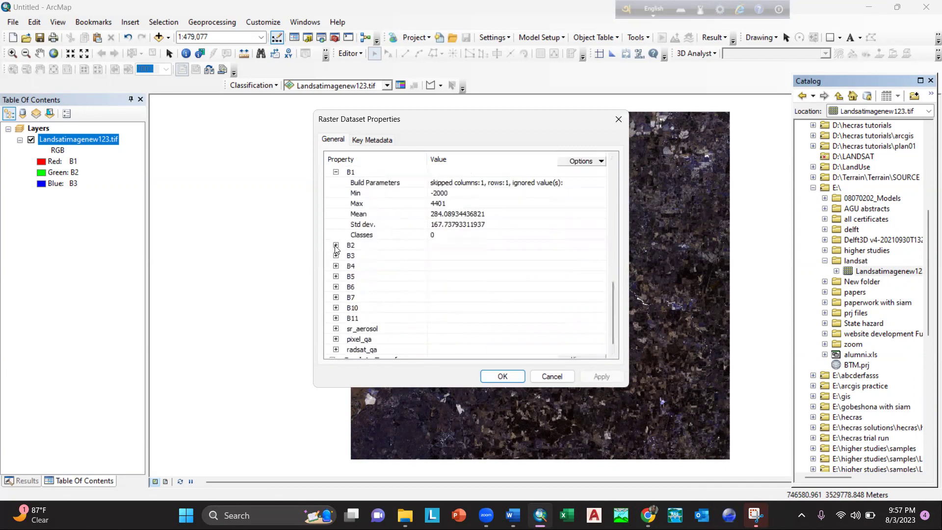
pyautogui.click(336, 245)
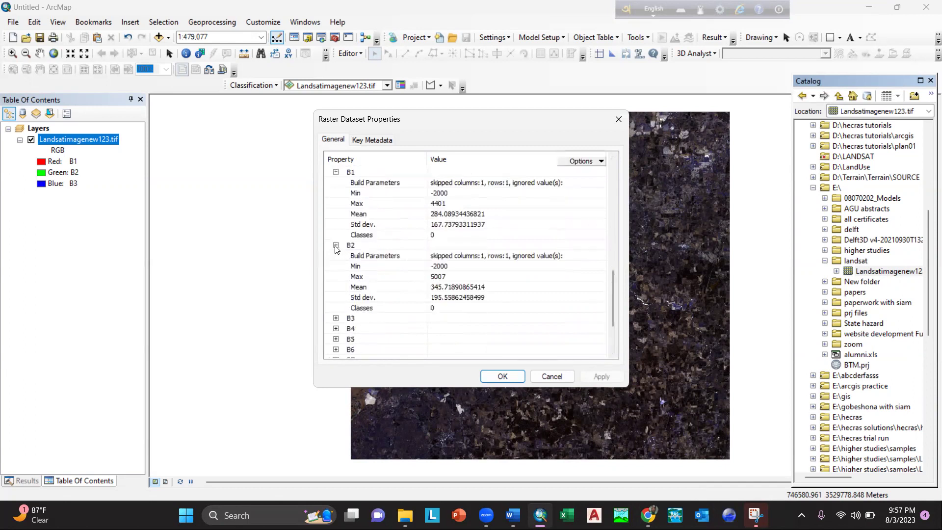
pyautogui.click(336, 319)
pyautogui.click(336, 319)
pyautogui.moveTo(613, 296)
pyautogui.mouseDown()
pyautogui.moveTo(612, 323)
pyautogui.moveTo(613, 181)
pyautogui.mouseUp()
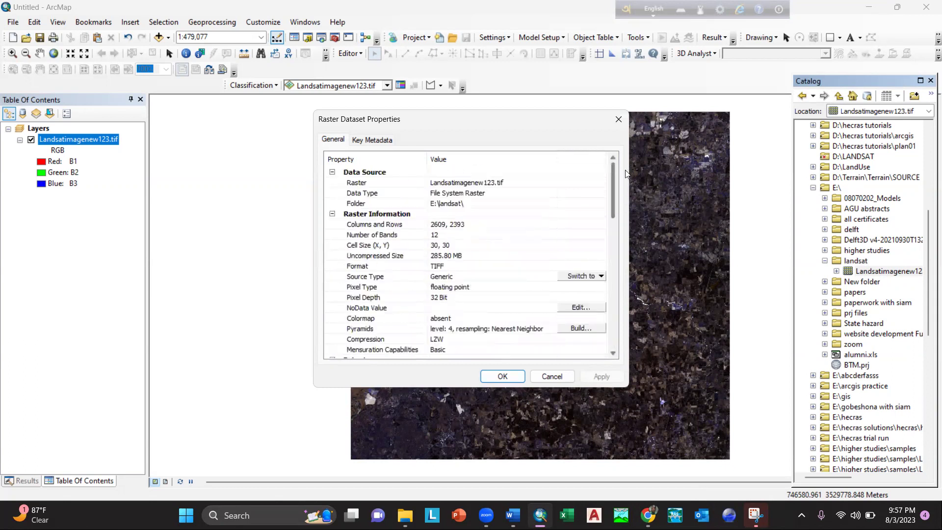
pyautogui.click(618, 119)
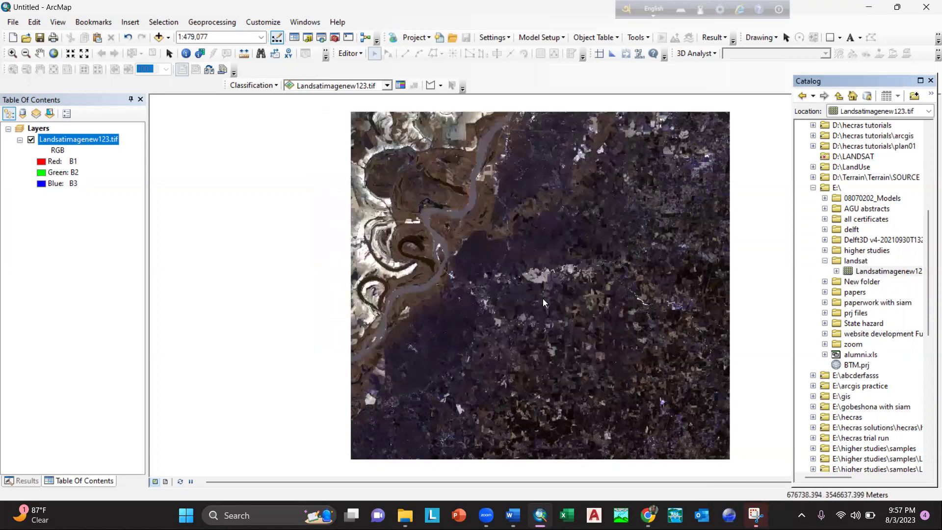